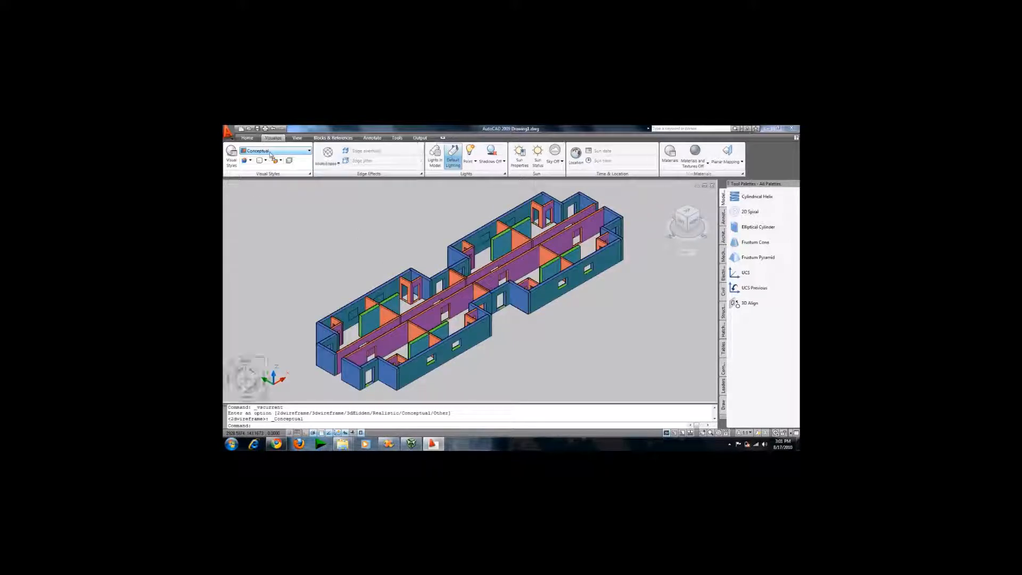
# Examine the 3D wall model from several isometric corners, from below and from above.
pyautogui.click(676, 214)
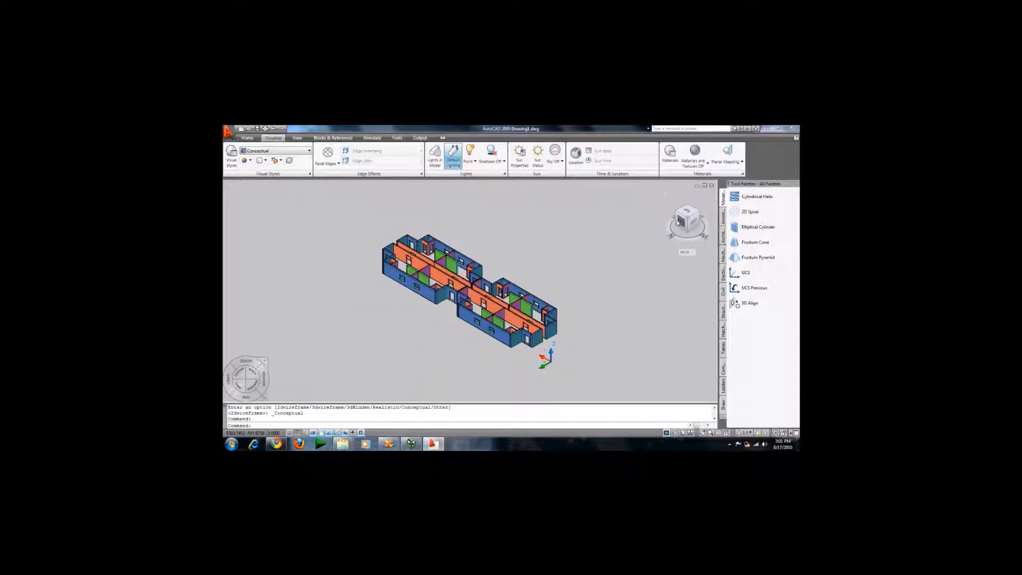
pyautogui.click(676, 227)
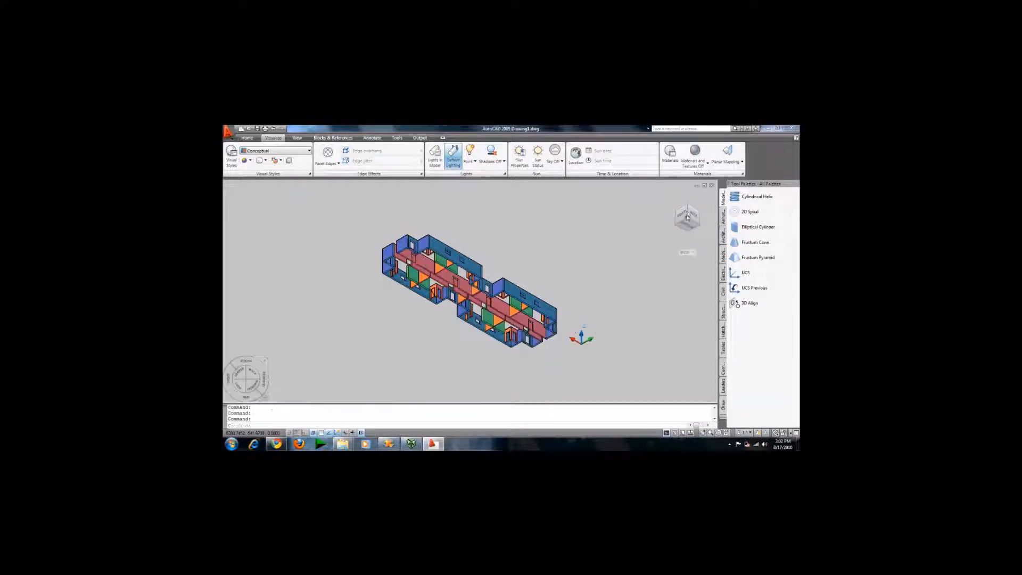
pyautogui.click(688, 208)
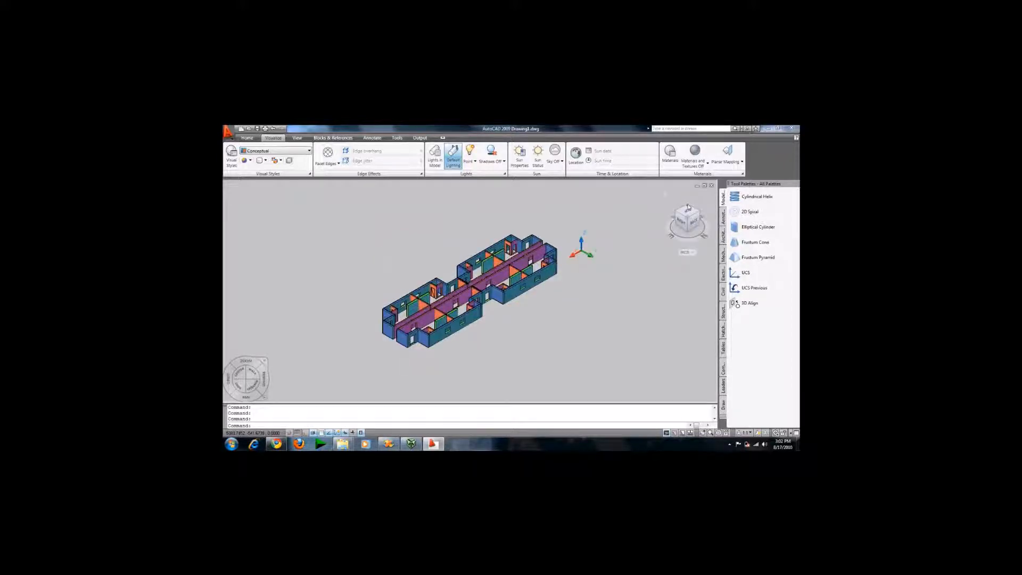
pyautogui.click(699, 214)
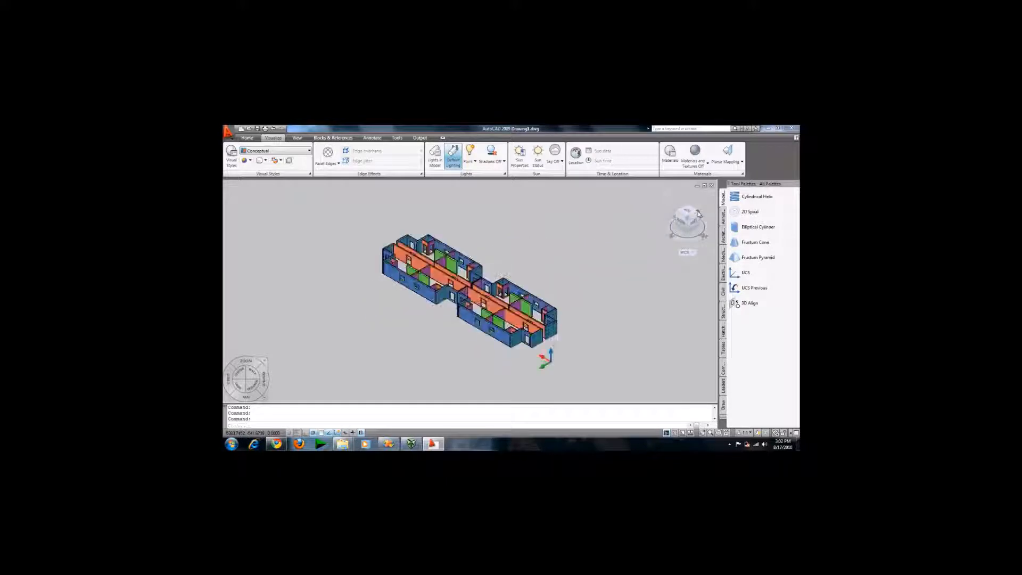
pyautogui.click(694, 217)
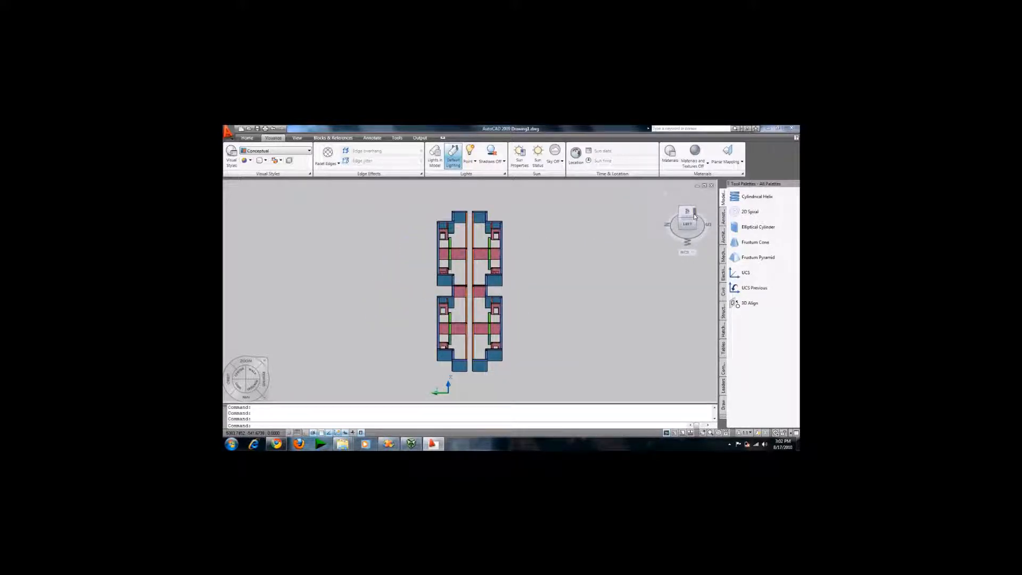
# Switch to MCM Pro and generate the 2D layout of the BIM model.
pyautogui.click(768, 129)
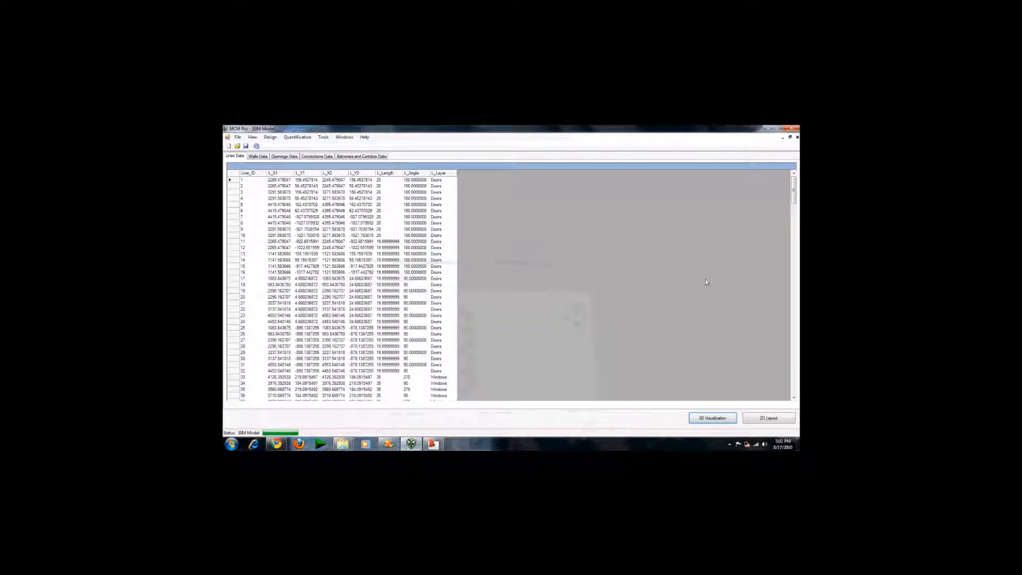
pyautogui.click(759, 421)
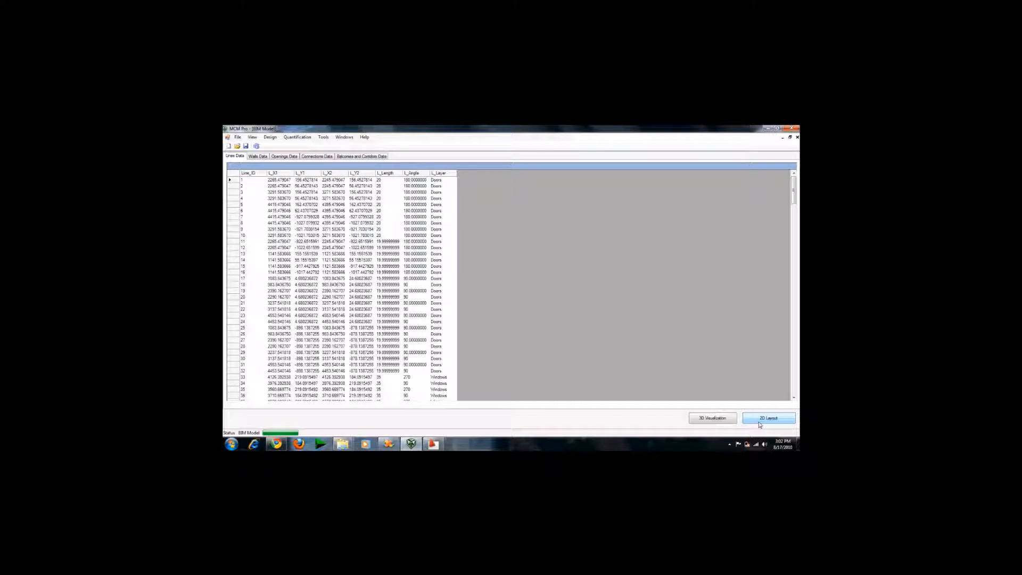
pyautogui.click(759, 424)
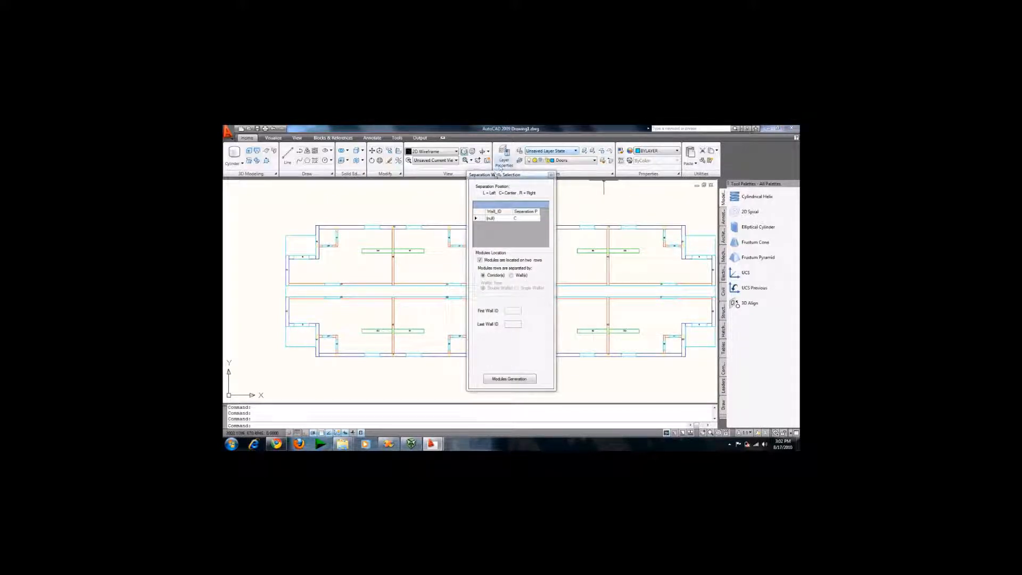
# Add walls 42 and 43 to the separation walls with centre separation position C.
pyautogui.moveTo(495, 175); pyautogui.dragTo(259, 181)
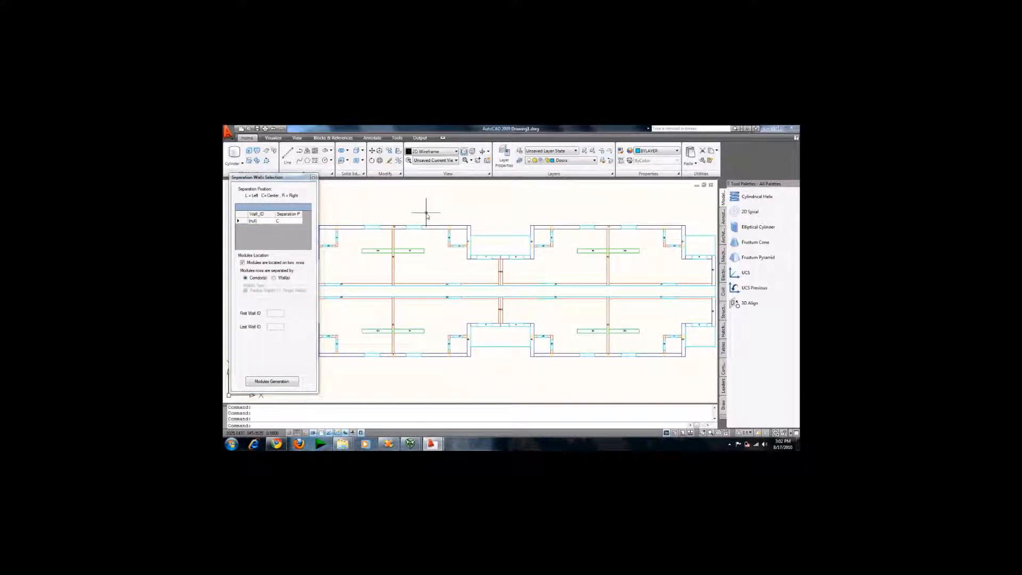
pyautogui.scroll(-3, 435, 212)
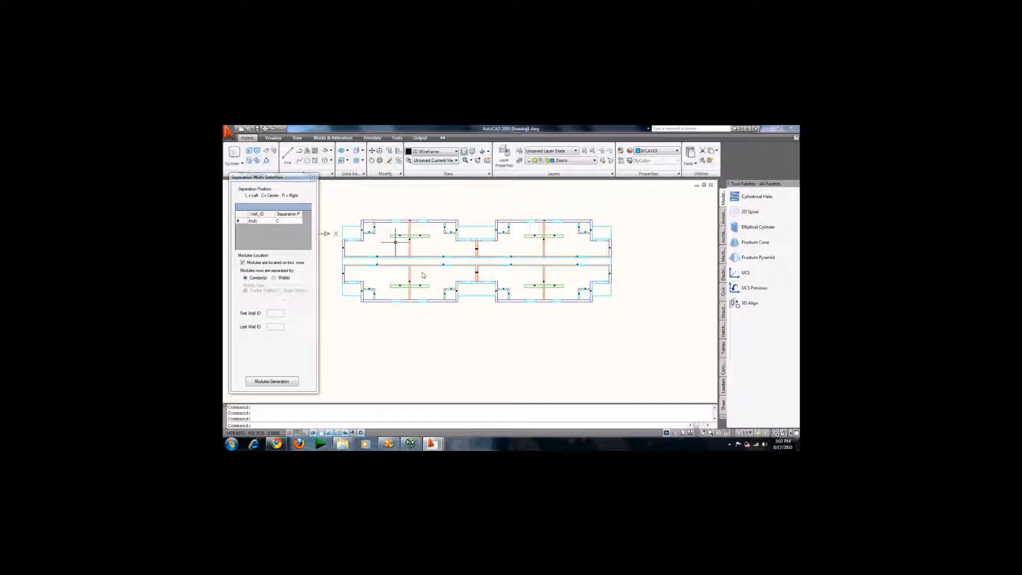
pyautogui.scroll(3, 424, 277)
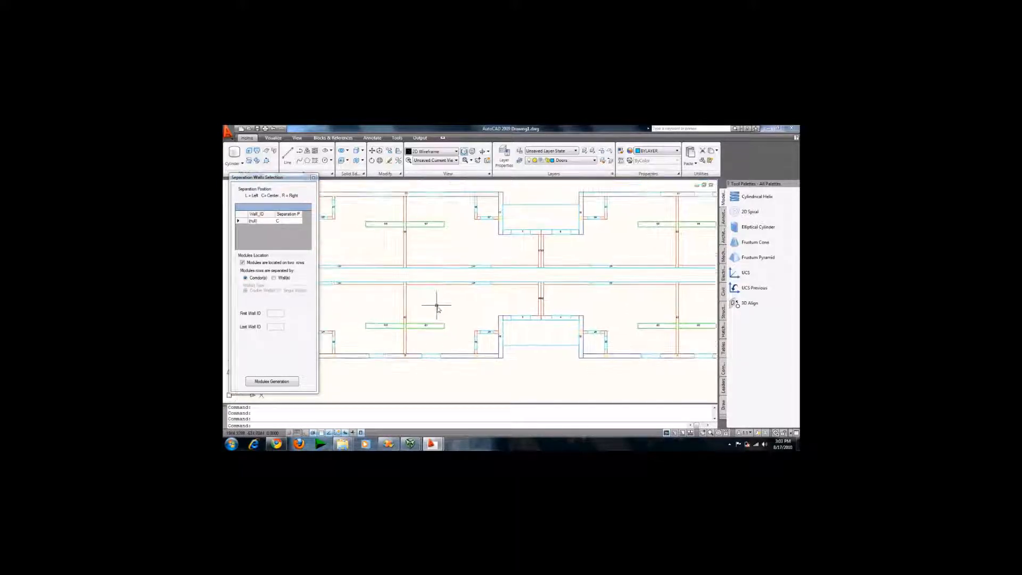
pyautogui.scroll(2, 463, 305)
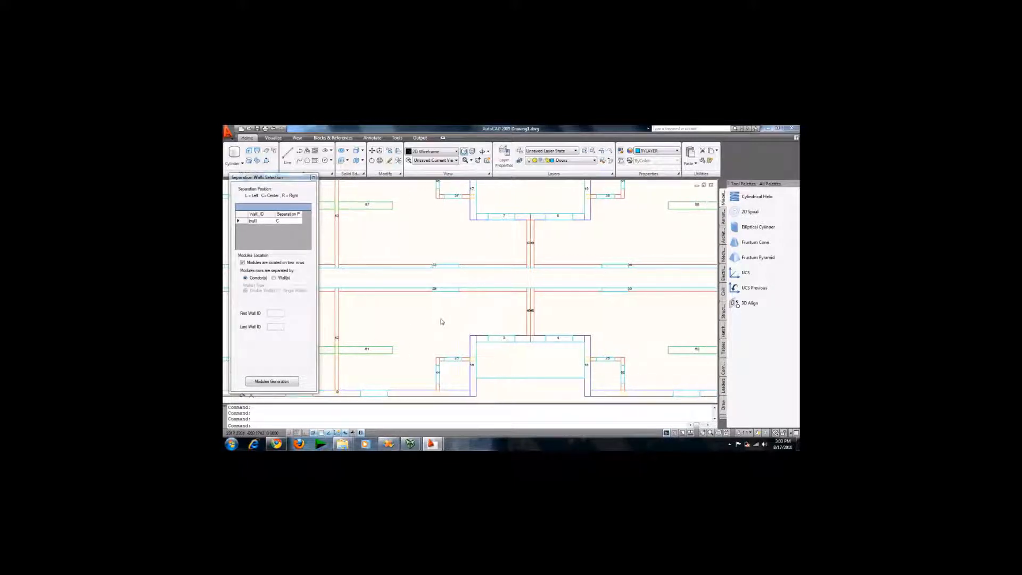
pyautogui.moveTo(445, 323); pyautogui.dragTo(436, 320, button='middle')
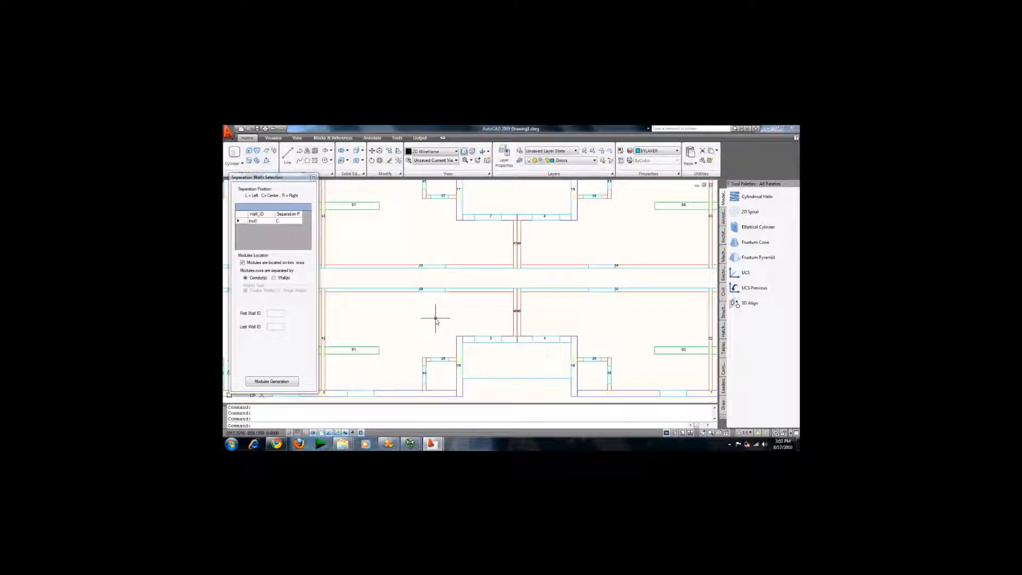
pyautogui.click(257, 220)
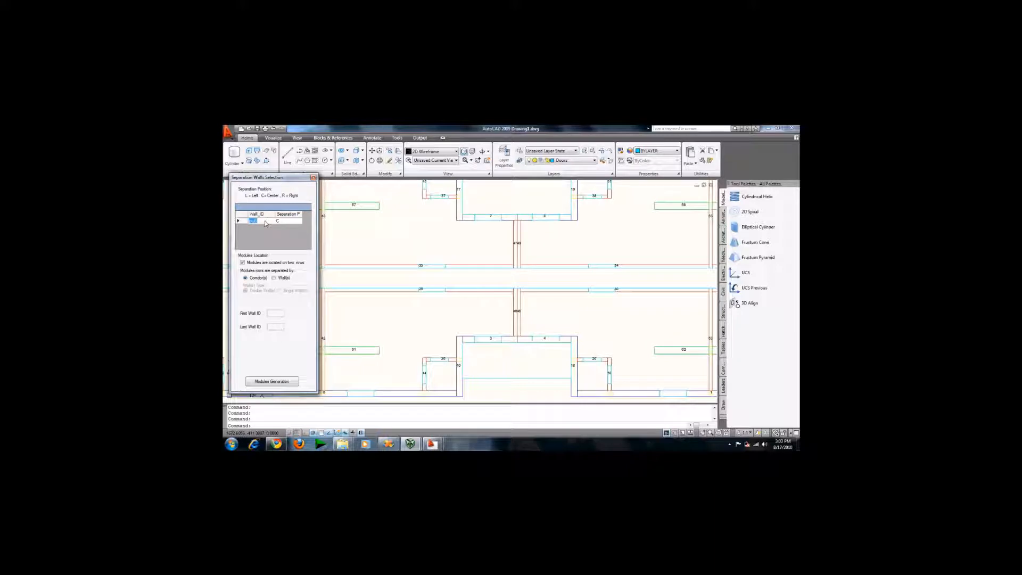
pyautogui.write('42')
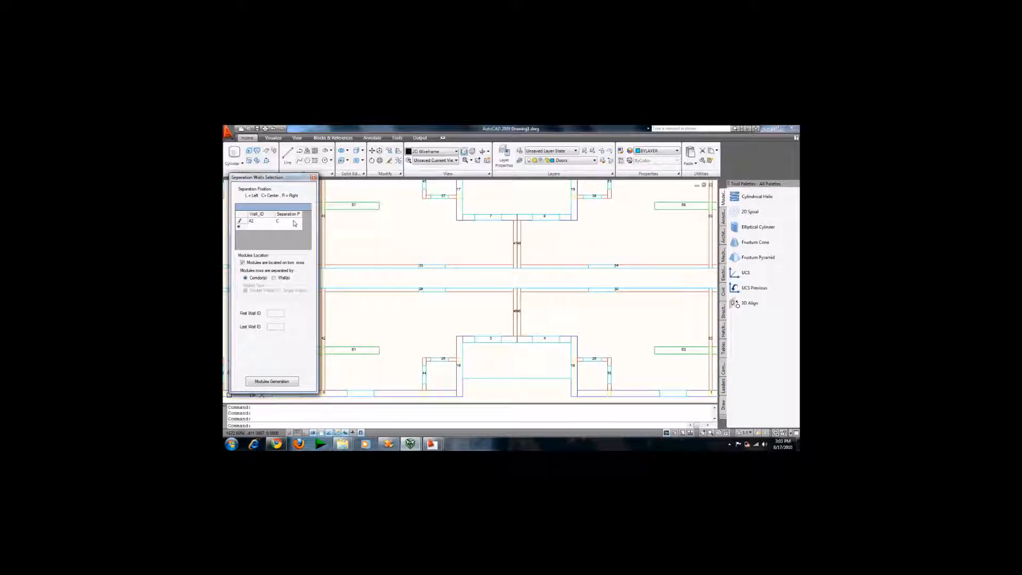
pyautogui.press('Tab')
pyautogui.write('43')
pyautogui.press('Tab')
pyautogui.press('Tab')
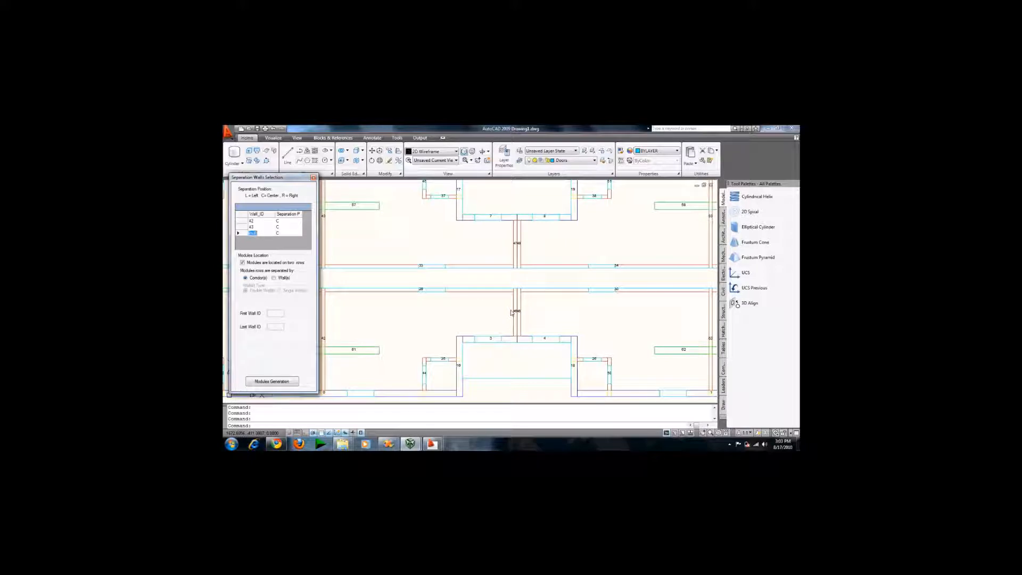
# Add walls 46 and 47 to the separation walls with right separation position r.
pyautogui.write('46')
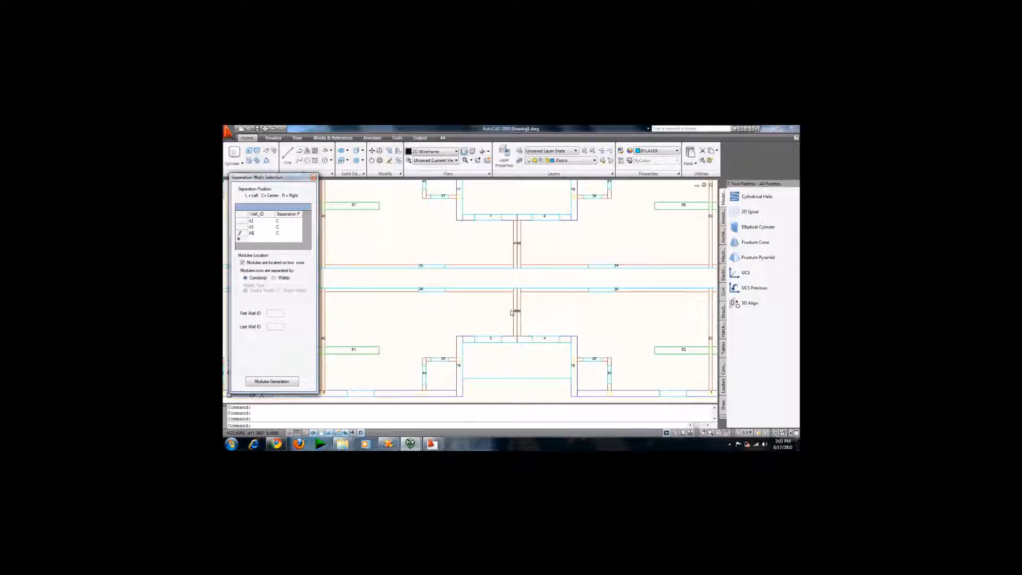
pyautogui.press('Return')
pyautogui.write('47')
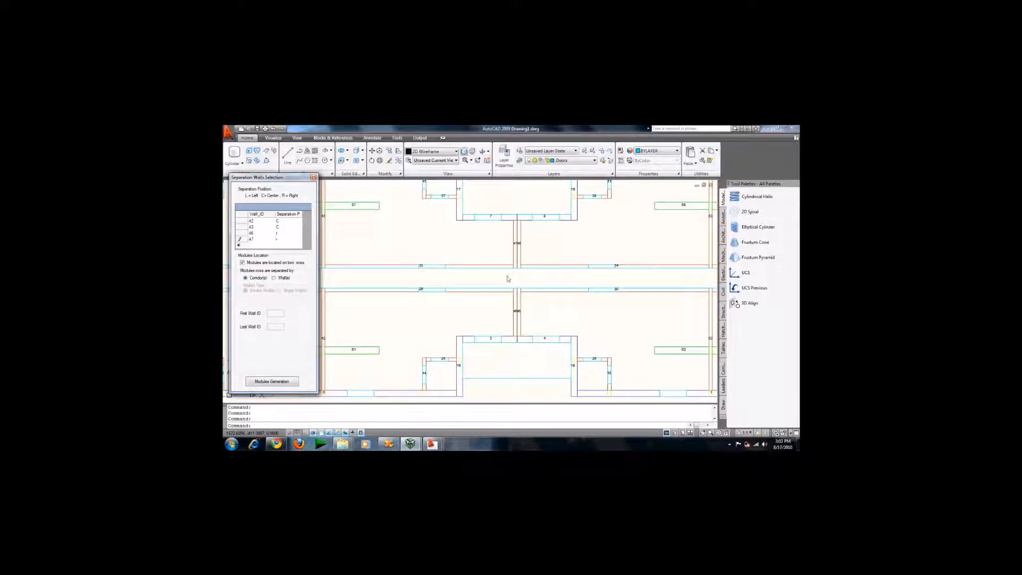
pyautogui.press('Return')
# Add walls 52 and 53 to the separation walls with centre separation position C.
pyautogui.moveTo(621, 320); pyautogui.dragTo(417, 315, button='middle')
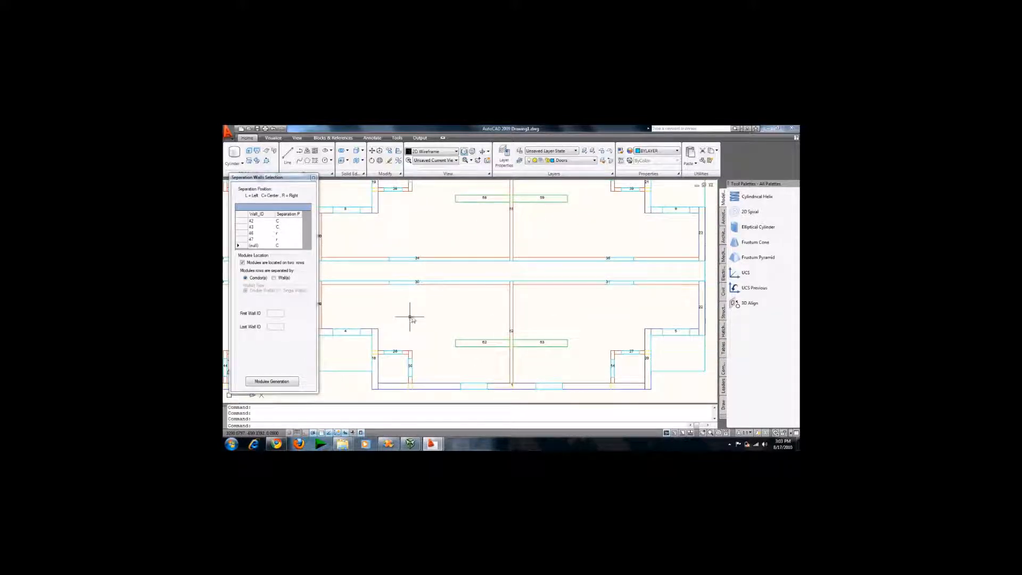
pyautogui.click(265, 247)
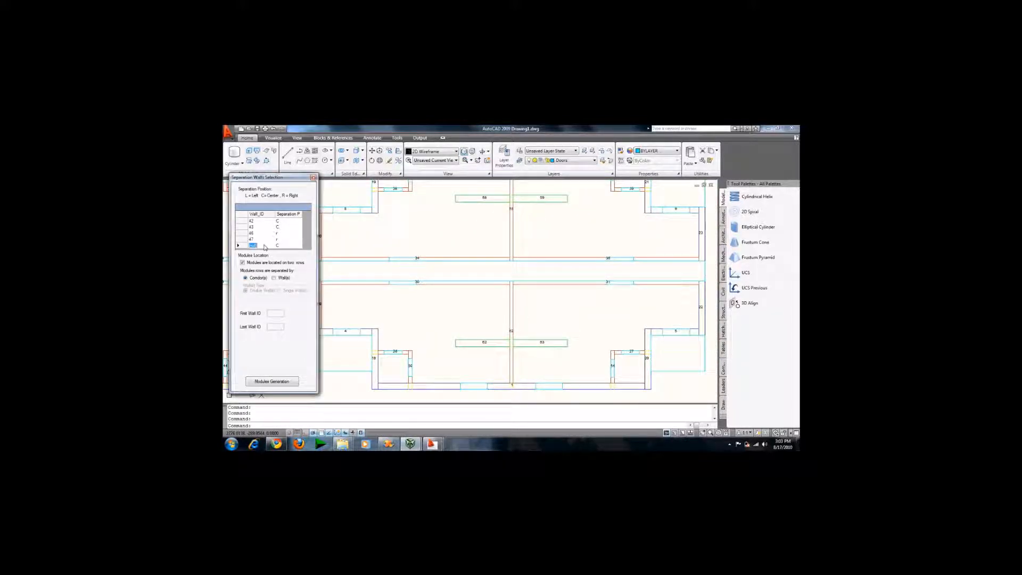
pyautogui.write('52')
pyautogui.press('Return')
pyautogui.write('53')
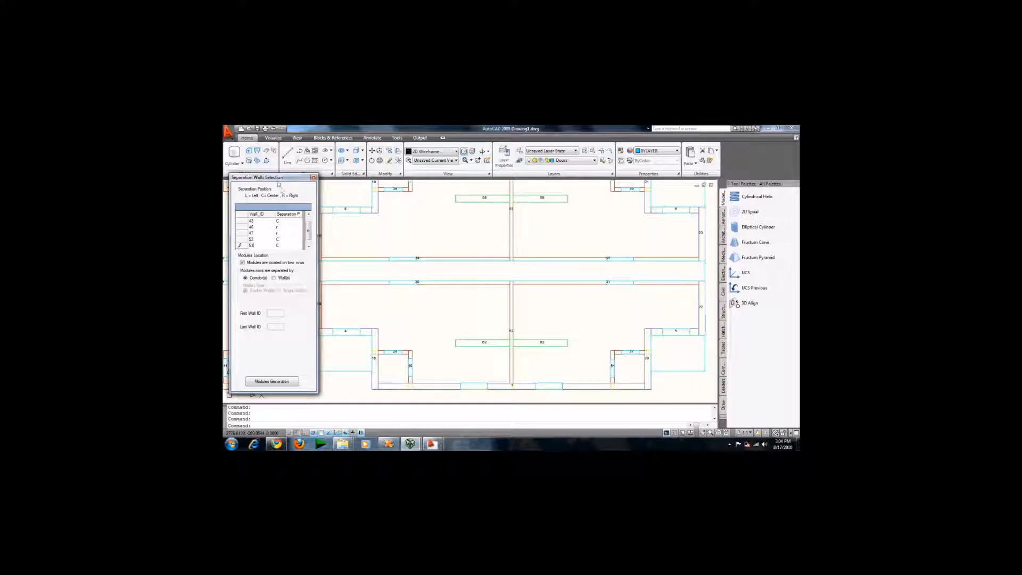
# Try the single and double wall separation options for the module rows, and set the separation back to corridors.
pyautogui.scroll(-4, 465, 250)
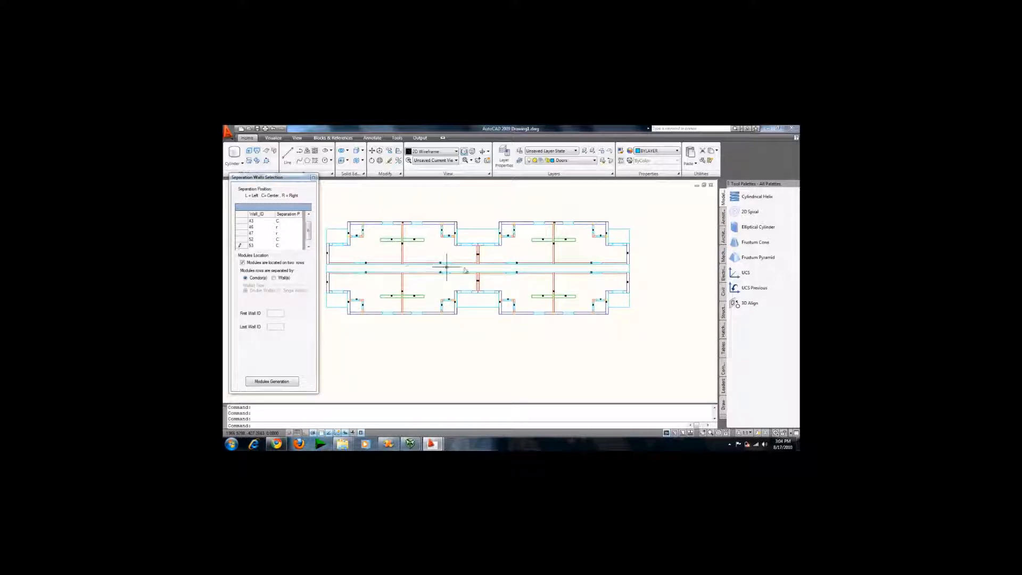
pyautogui.click(274, 277)
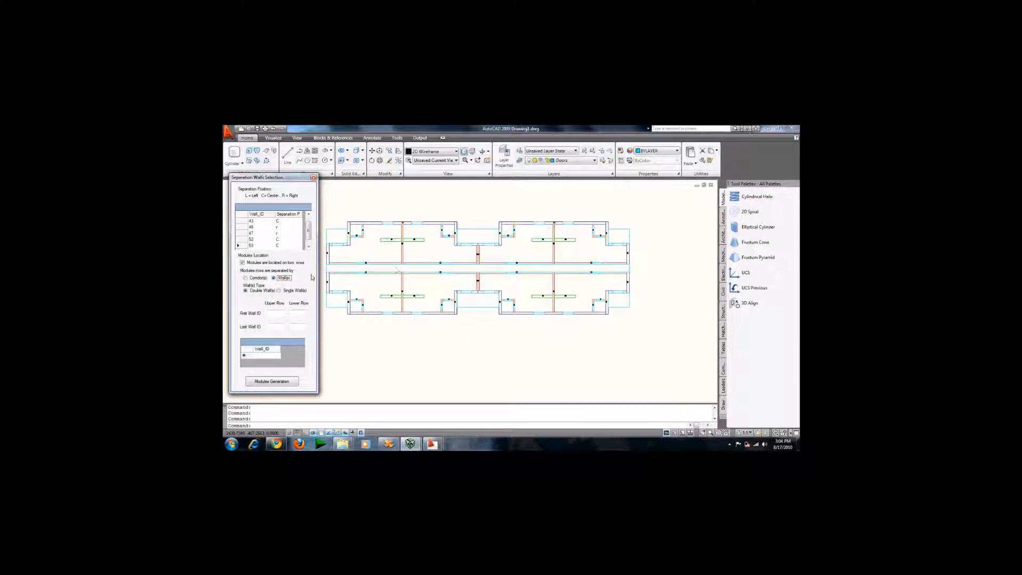
pyautogui.click(279, 290)
pyautogui.click(259, 292)
pyautogui.click(247, 277)
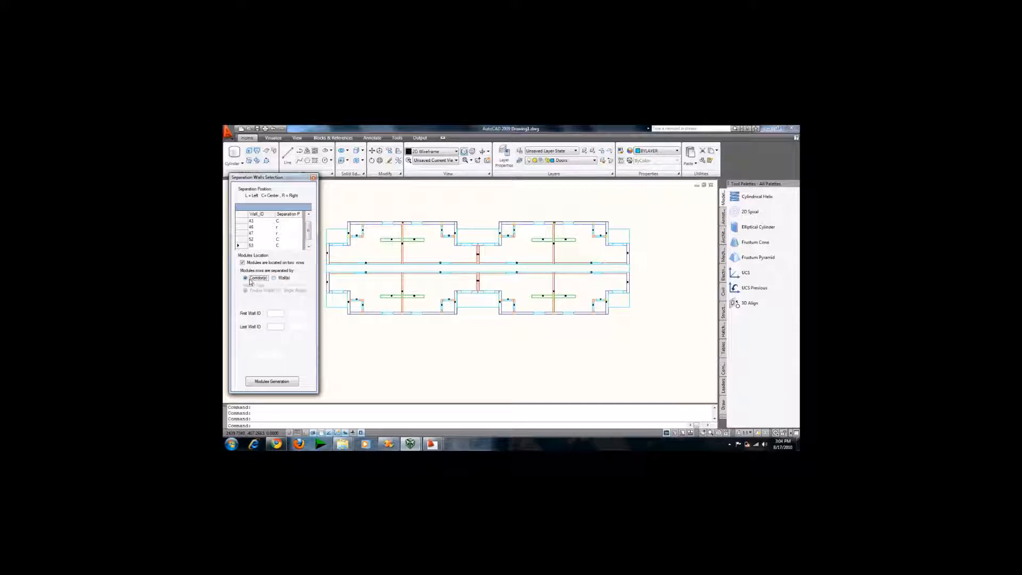
# Generate the modules from the selected separation walls, ignoring the module width warning.
pyautogui.click(273, 383)
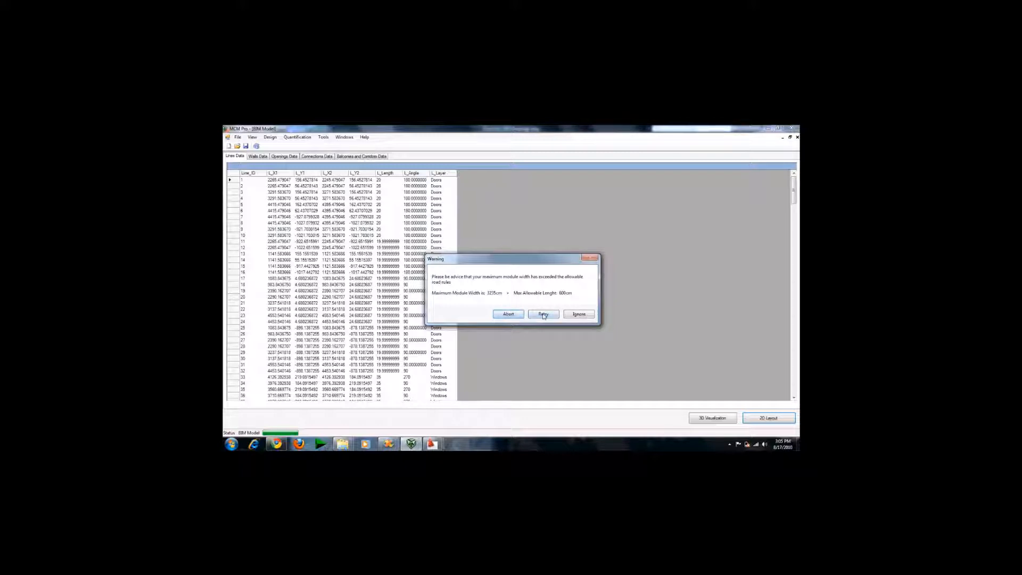
pyautogui.click(573, 315)
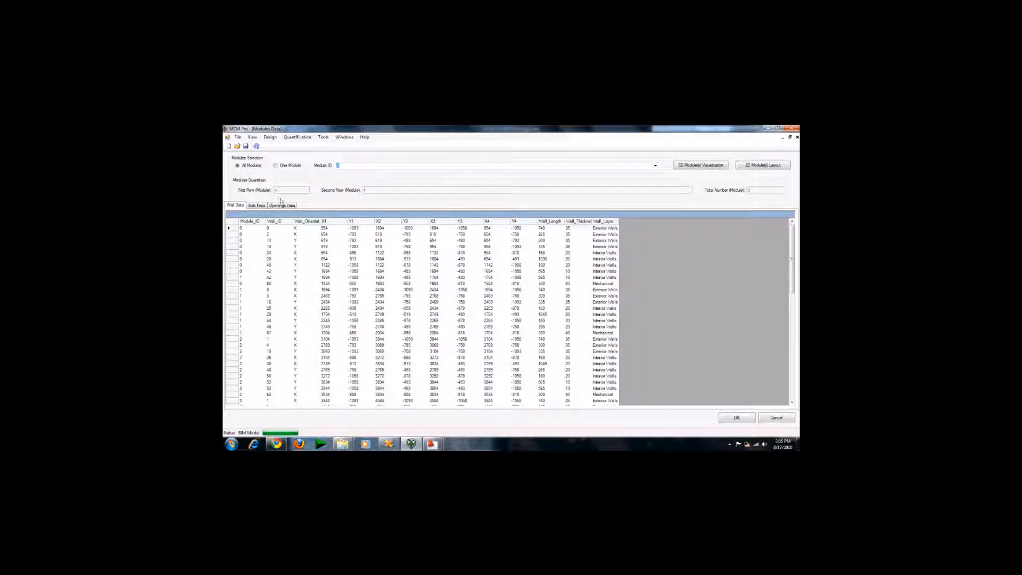
# Examine the module ID list and the wall, slab and openings data of the generated modules.
pyautogui.click(655, 166)
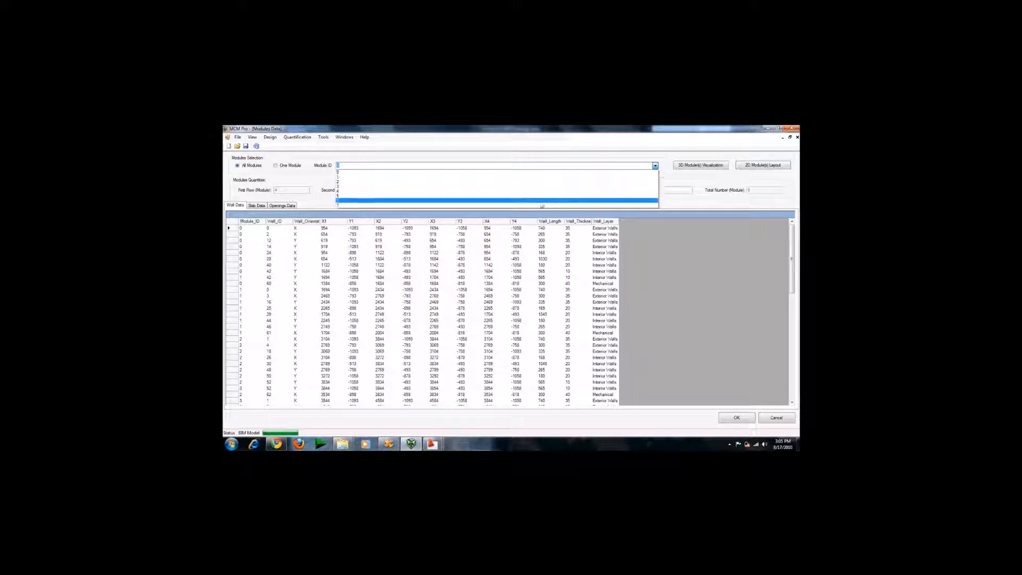
pyautogui.click(428, 128)
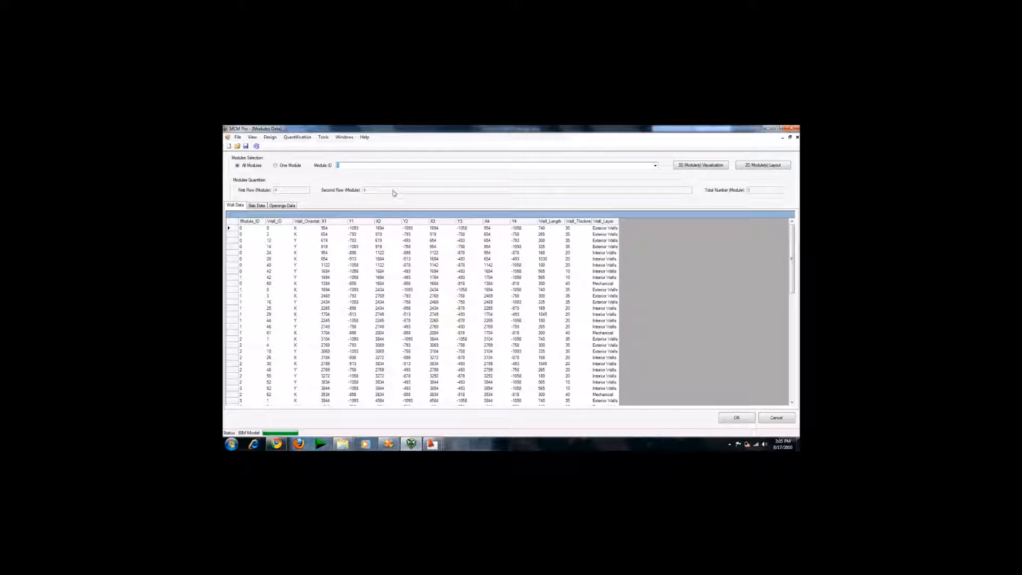
pyautogui.click(258, 206)
pyautogui.click(281, 205)
pyautogui.click(261, 206)
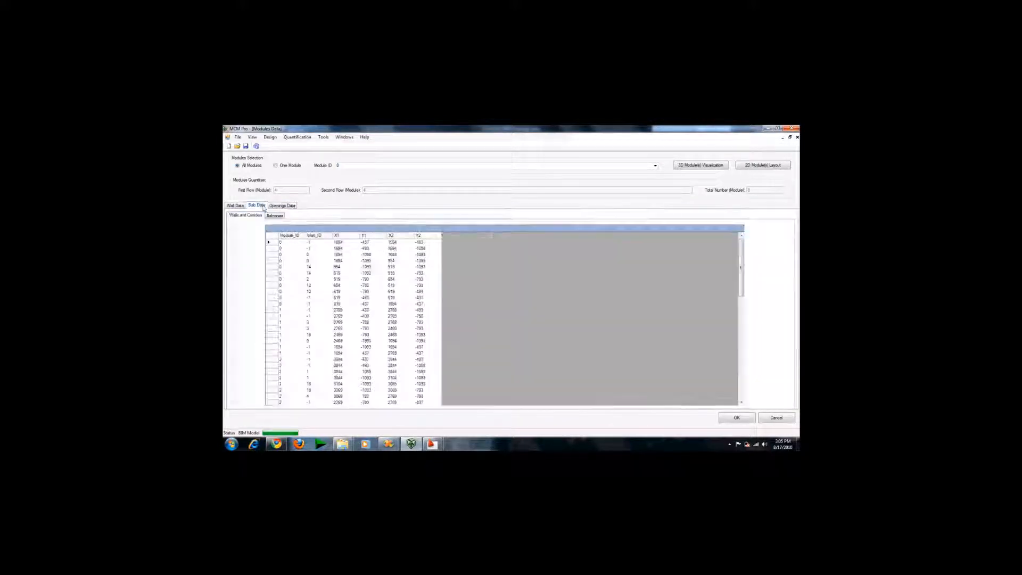
pyautogui.click(234, 205)
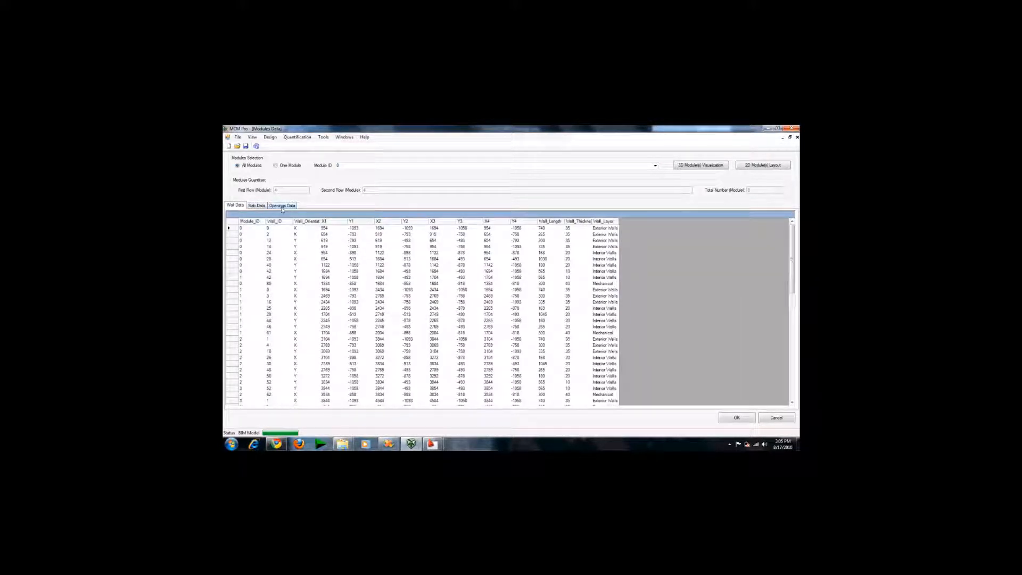
pyautogui.click(257, 206)
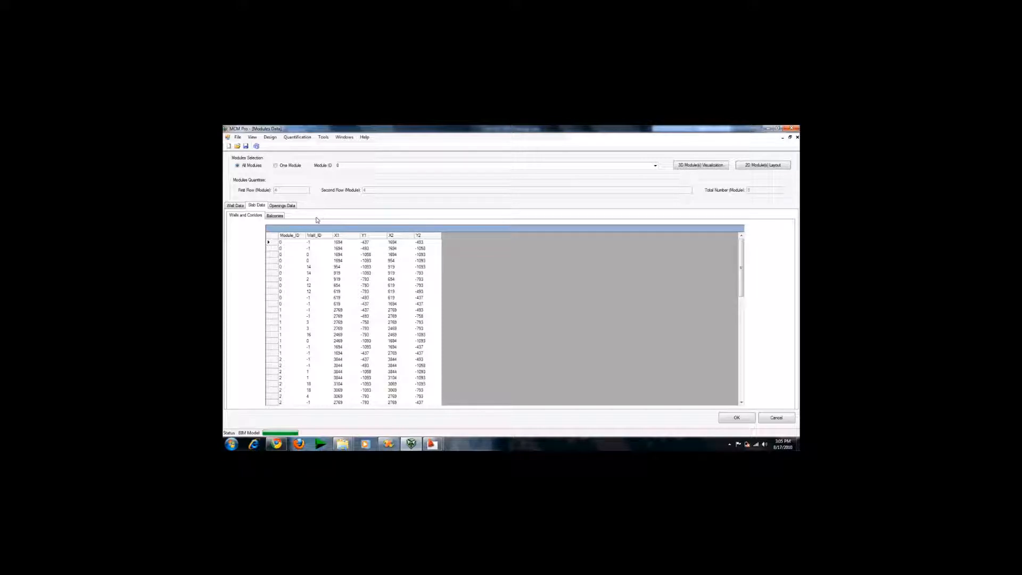
pyautogui.click(238, 206)
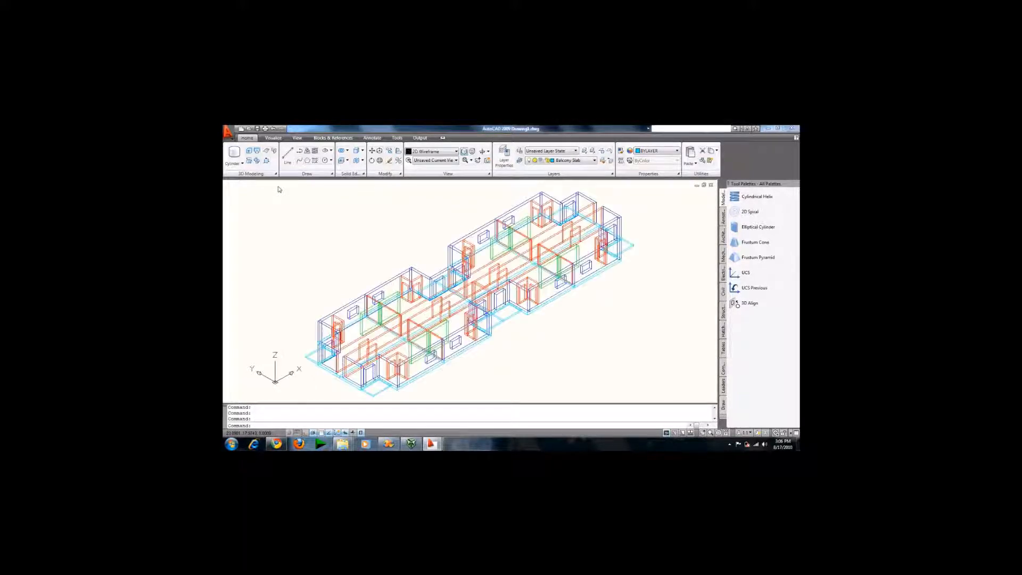
# Apply the Conceptual visual style to the 3D module model and view its floor slabs from below.
pyautogui.click(274, 139)
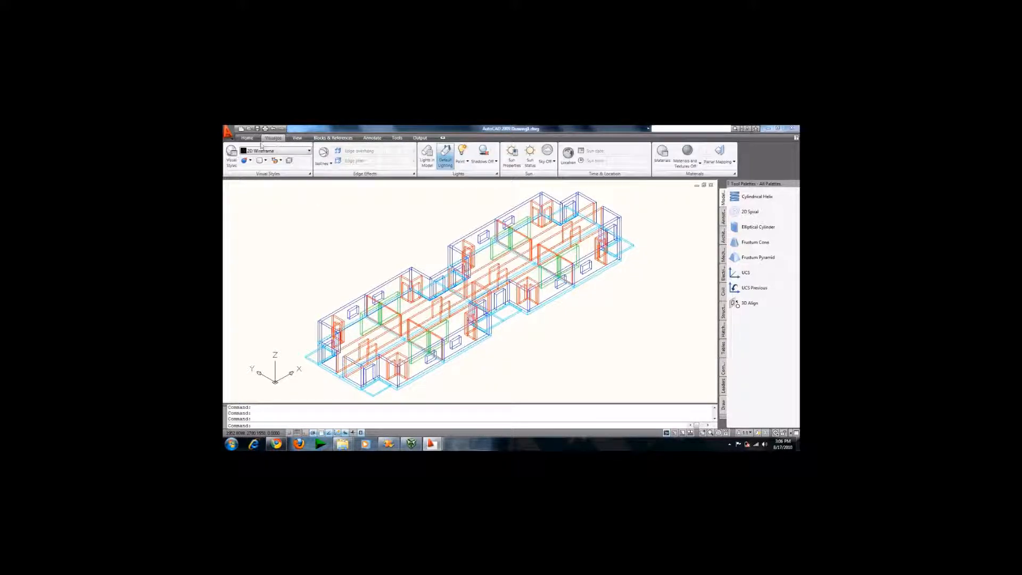
pyautogui.click(254, 151)
pyautogui.click(254, 190)
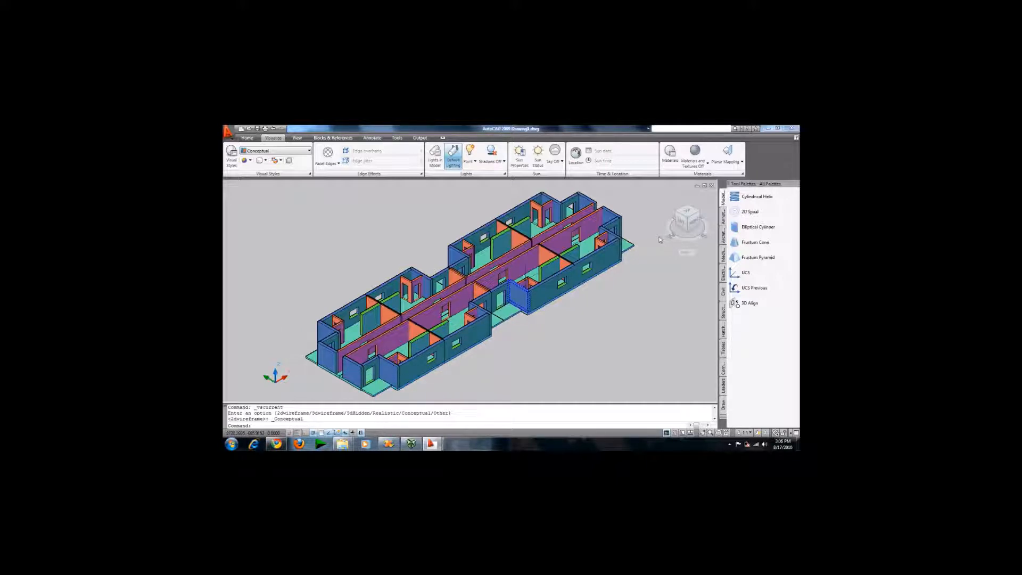
pyautogui.click(688, 234)
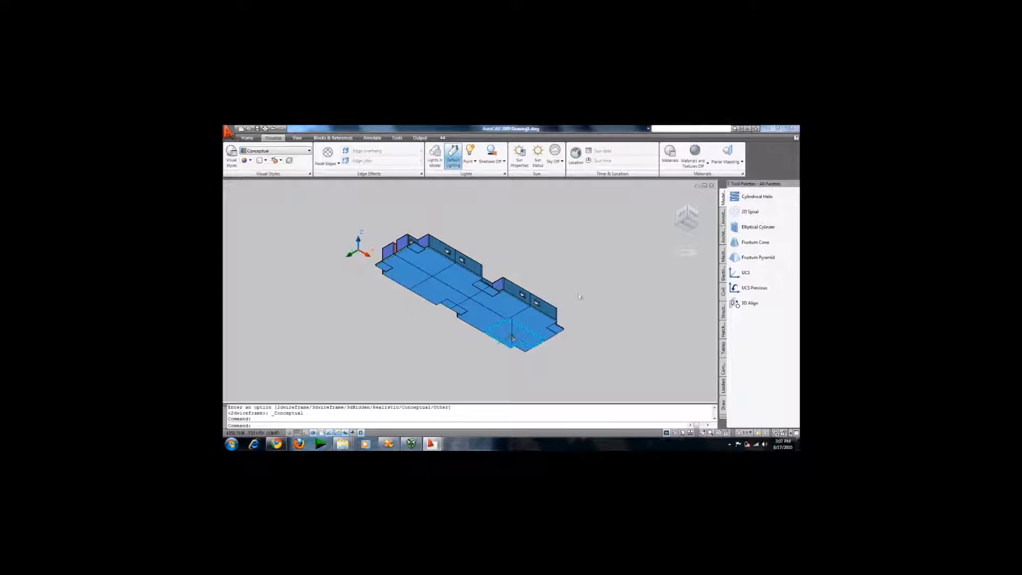
# View the all-modules 3D model from above and close AutoCAD without saving the drawing.
pyautogui.click(687, 207)
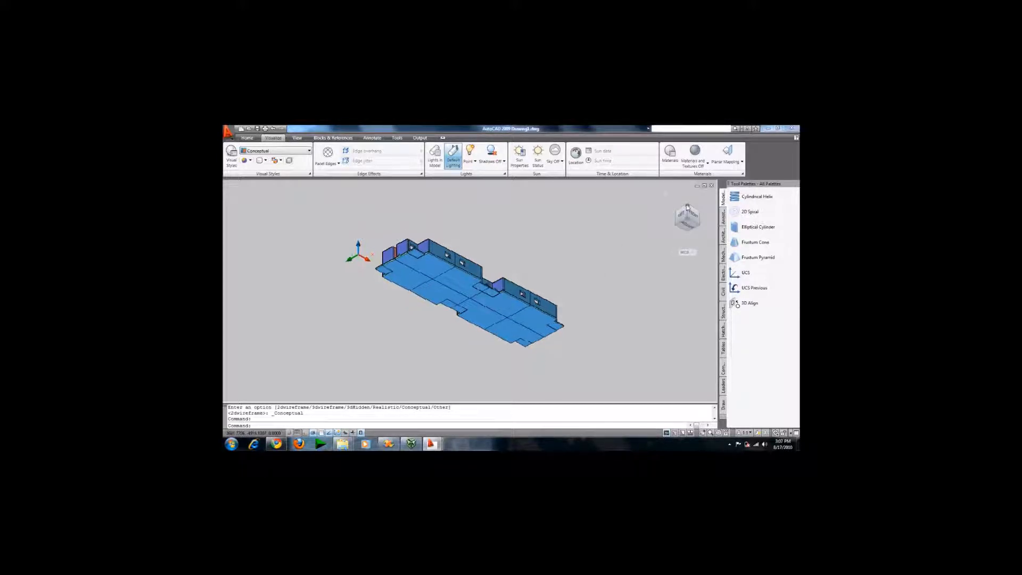
pyautogui.click(792, 128)
pyautogui.click(515, 299)
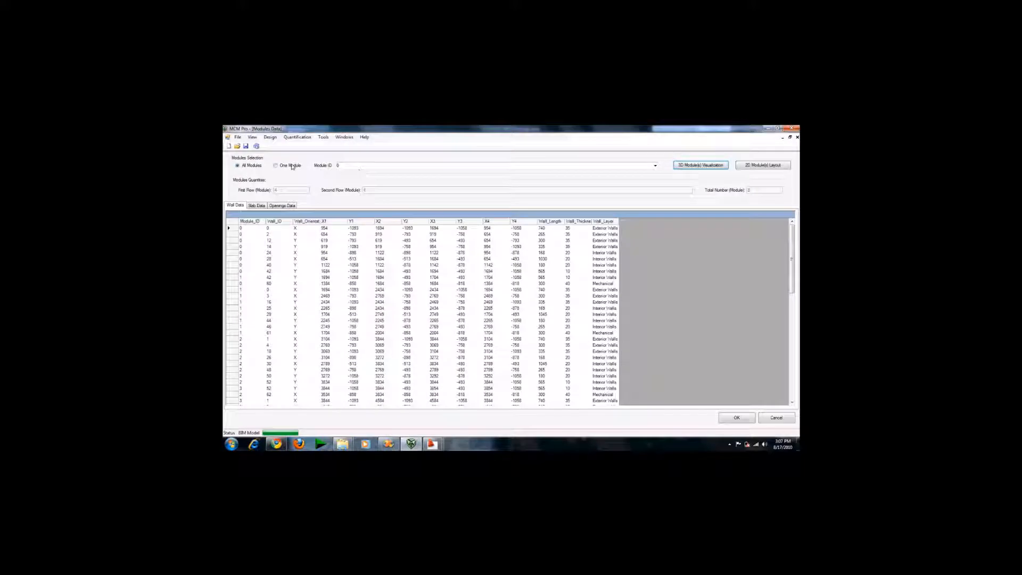
# Limit the module selection in MCM Pro to one module, choose its module ID and generate its 3D visualization.
pyautogui.click(292, 166)
pyautogui.click(656, 165)
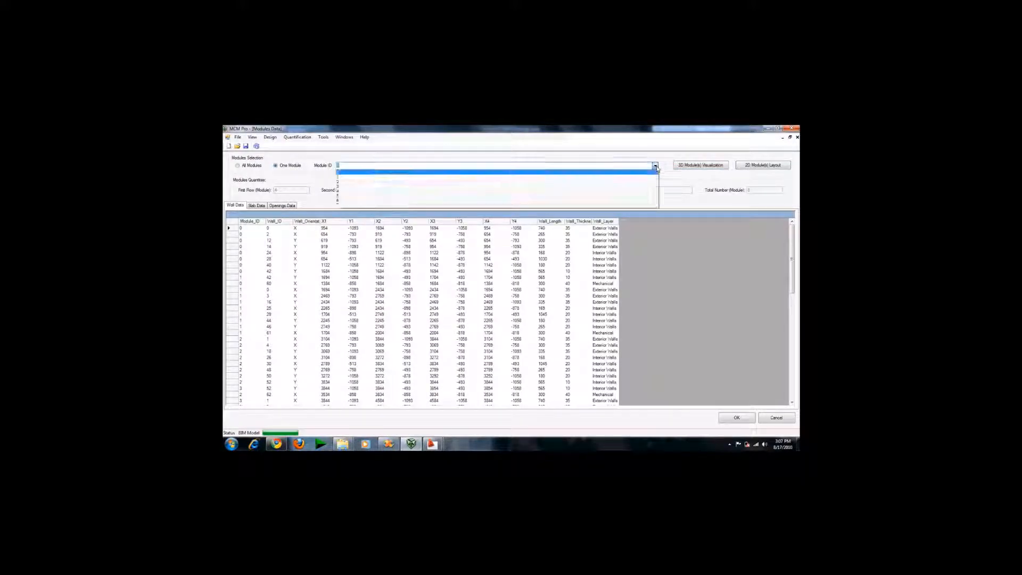
pyautogui.click(476, 192)
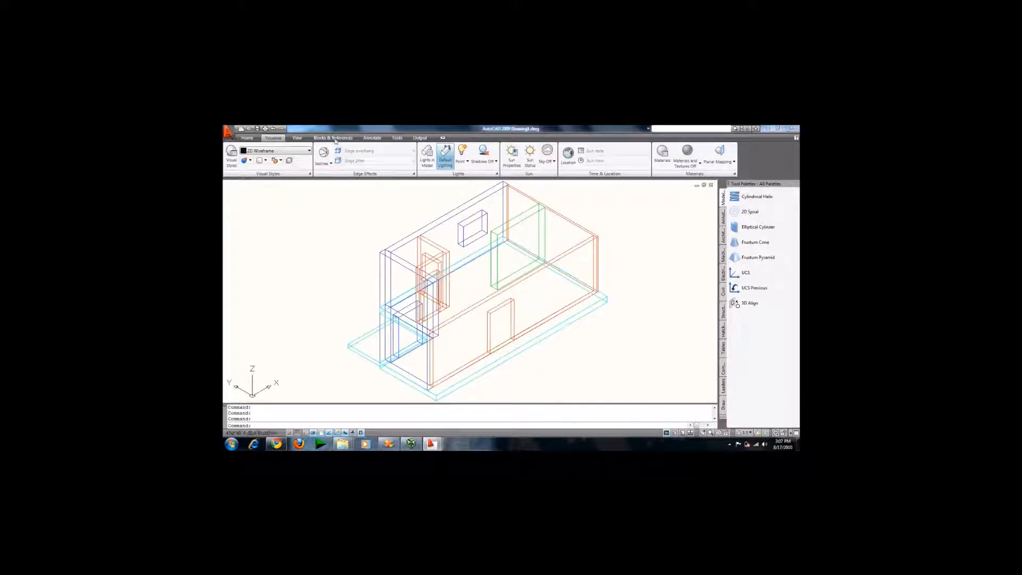
# Apply the Conceptual visual style to the single module and view its walls, openings and slab from several corners.
pyautogui.click(309, 151)
pyautogui.click(258, 189)
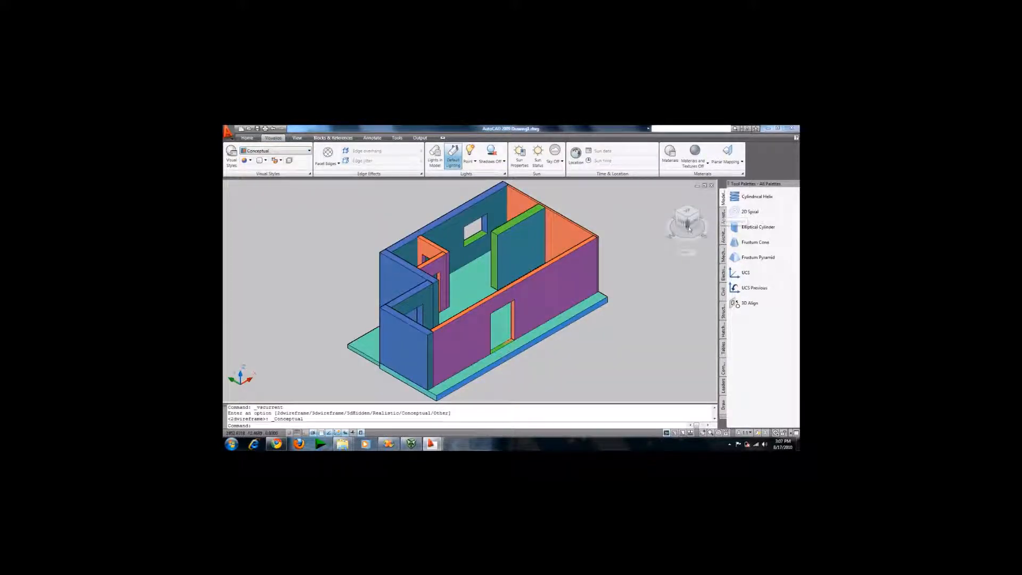
pyautogui.click(677, 214)
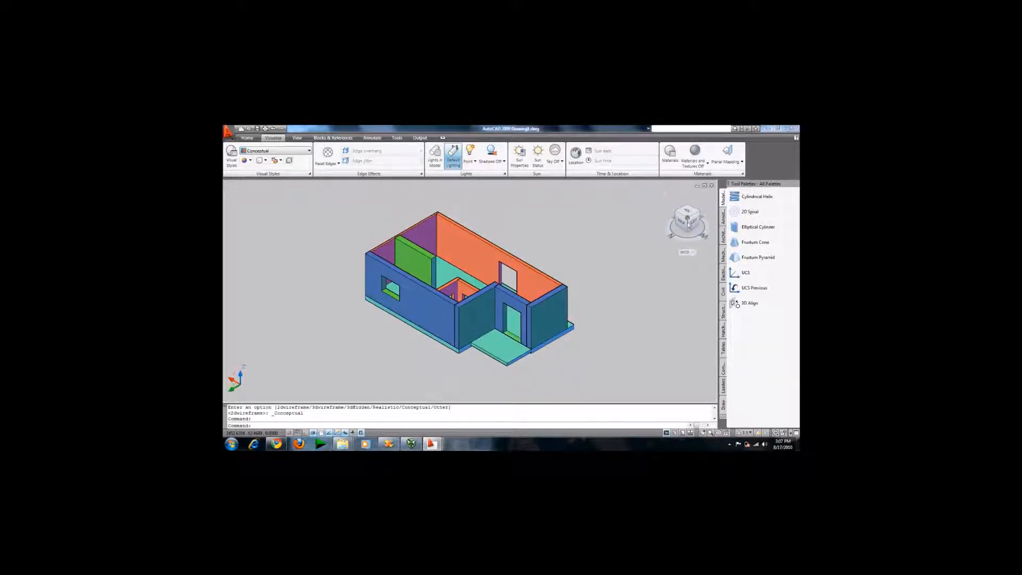
pyautogui.click(688, 220)
pyautogui.click(676, 214)
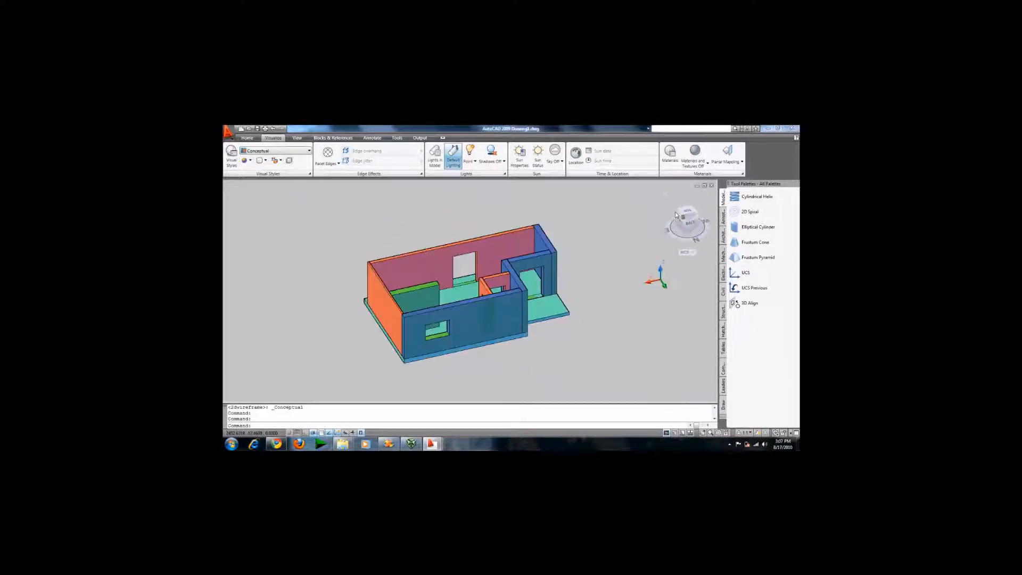
pyautogui.click(687, 208)
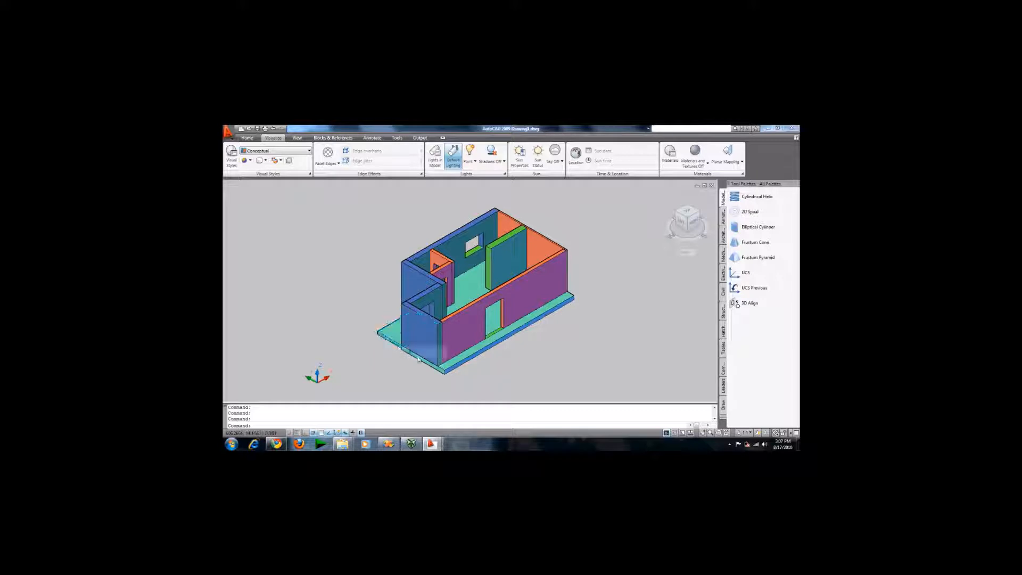
pyautogui.moveTo(423, 362)
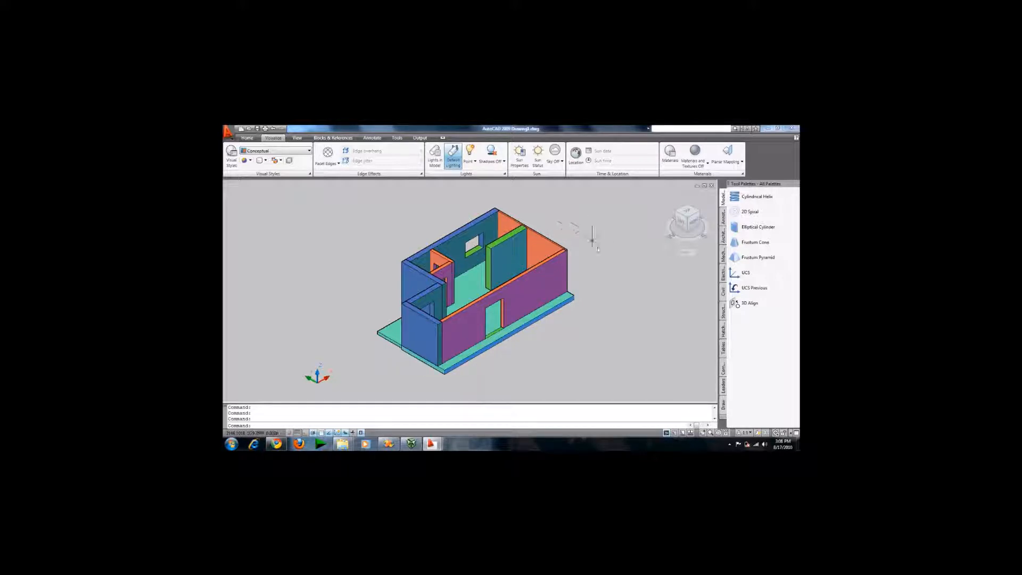
# Exit AutoCAD and discard the single-module drawing.
pyautogui.click(792, 128)
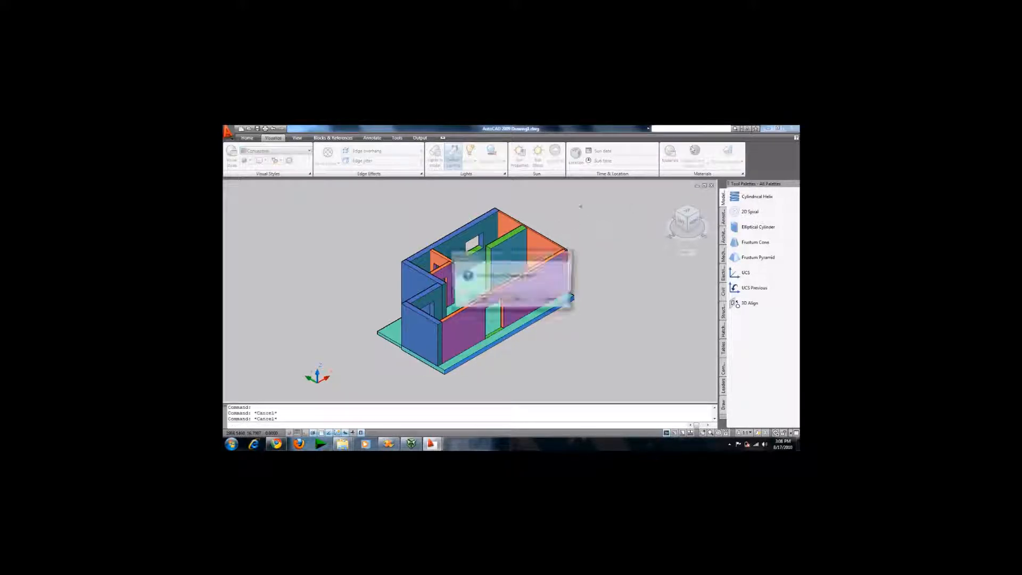
pyautogui.click(516, 301)
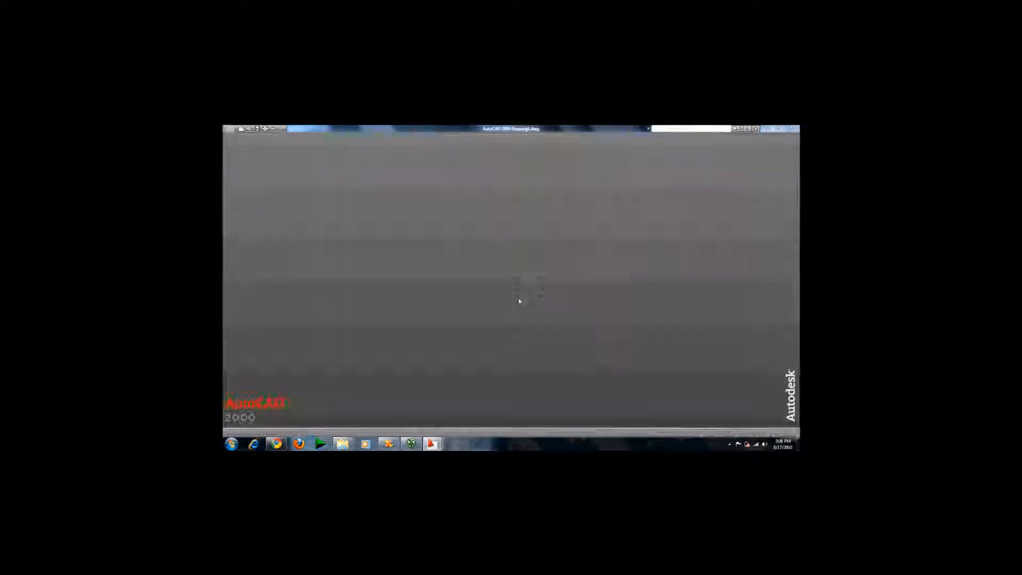